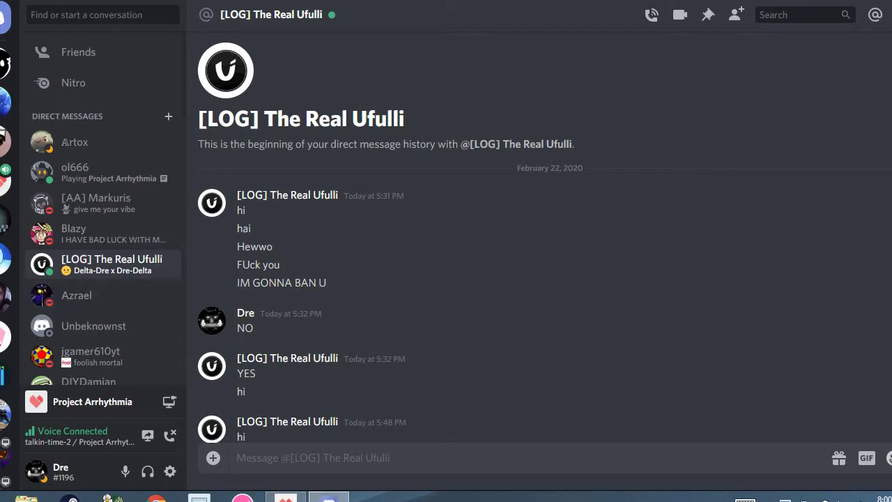
scroll(103, 209, "down", 1)
scroll(103, 209, "down", 2)
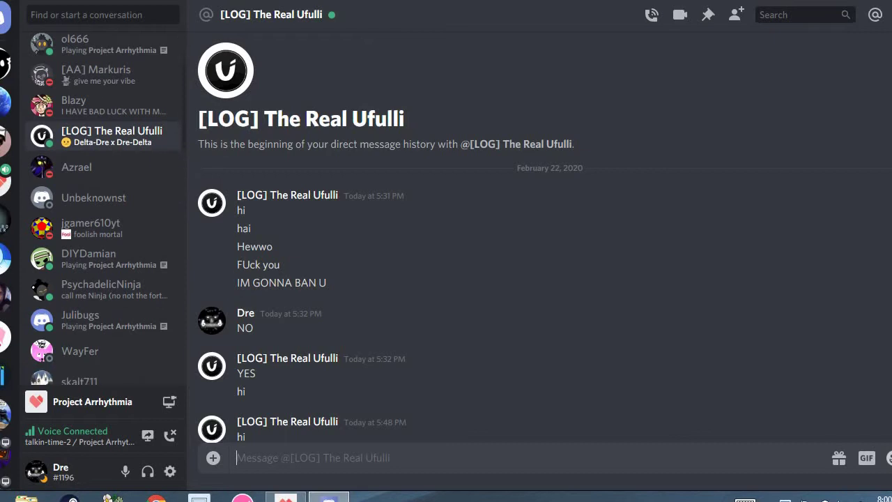
scroll(103, 209, "down", 1)
scroll(103, 209, "down", 3)
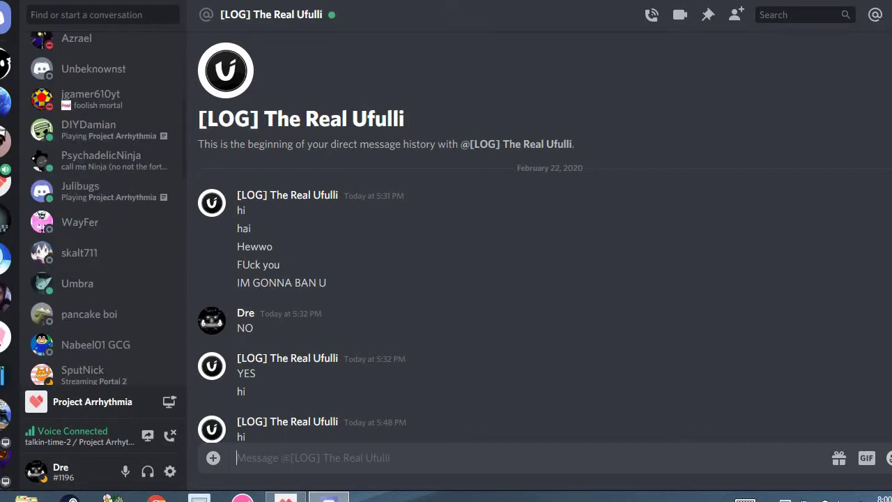
scroll(102, 209, "down", 1)
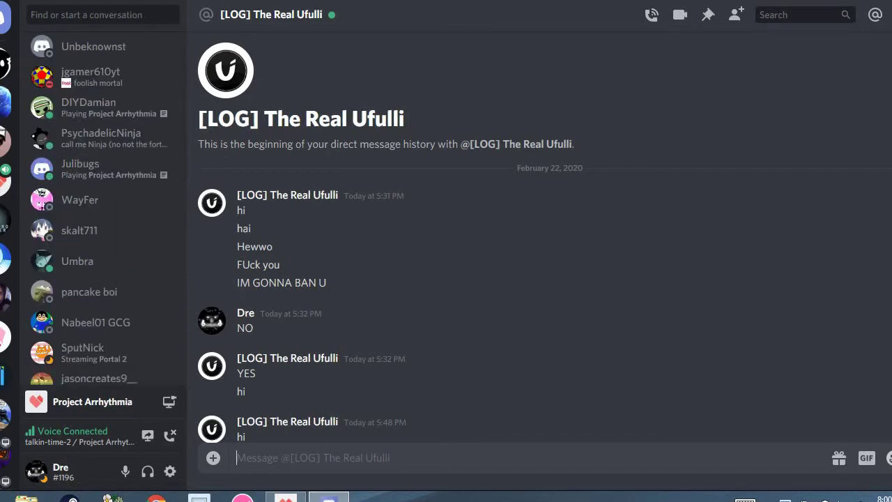
Step: Switch from the DM list to the Project Arrhythmia server's #no-mic channel
left_click(6, 224)
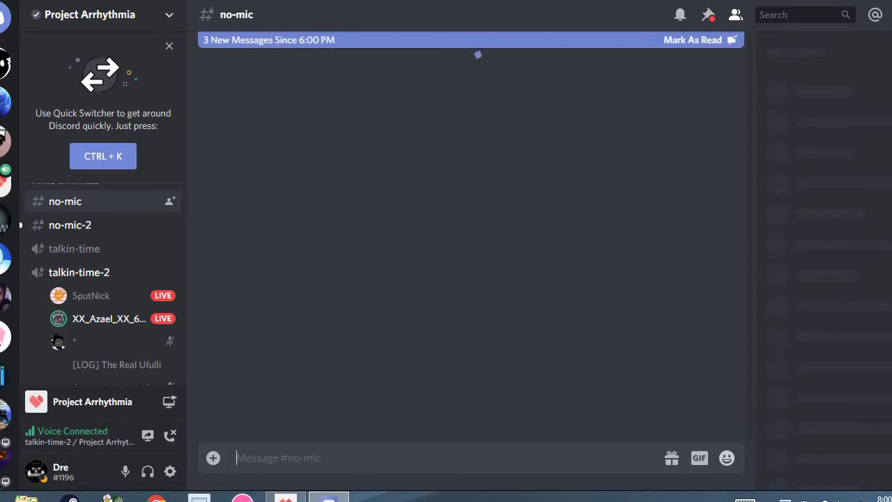
Step: Restore down the Discord window and move it slightly down and left while #no-mic loads
left_click_drag(446, 3, 334, 94)
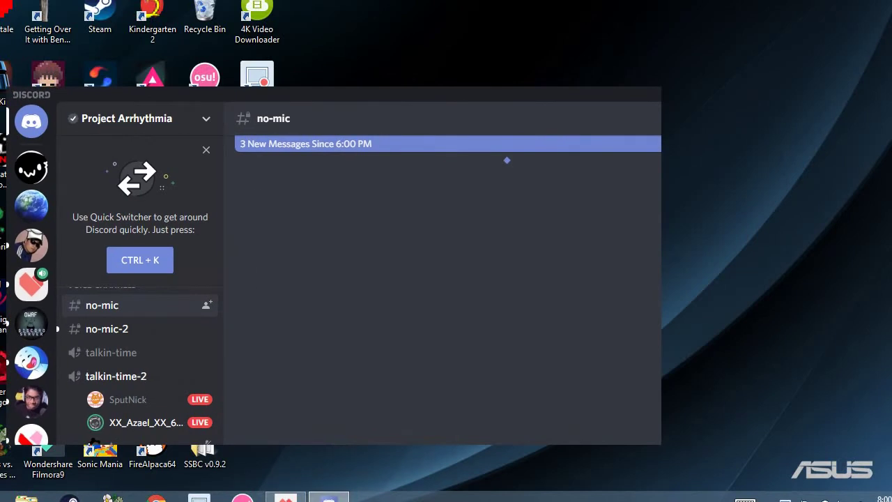
left_click_drag(335, 94, 331, 132)
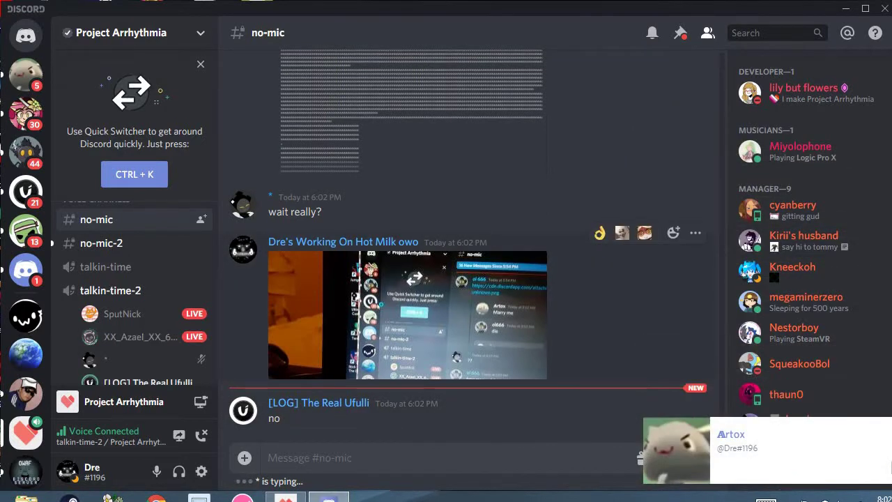
left_click(407, 314)
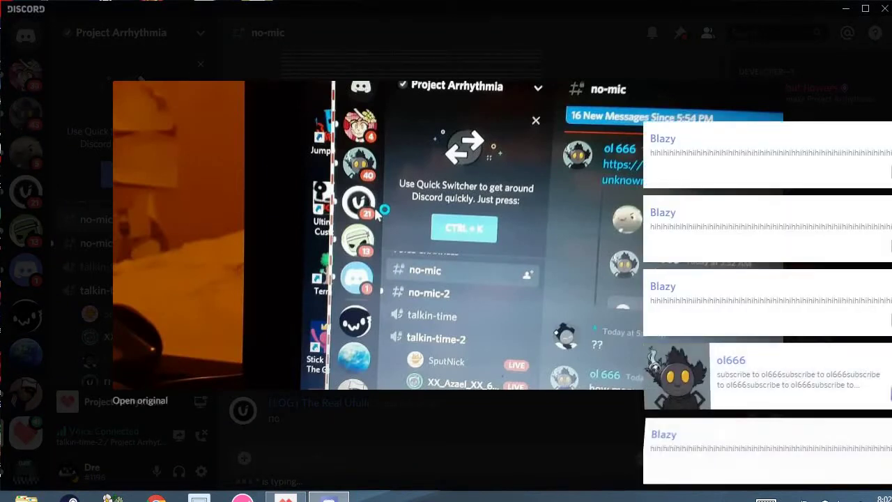
key("Escape")
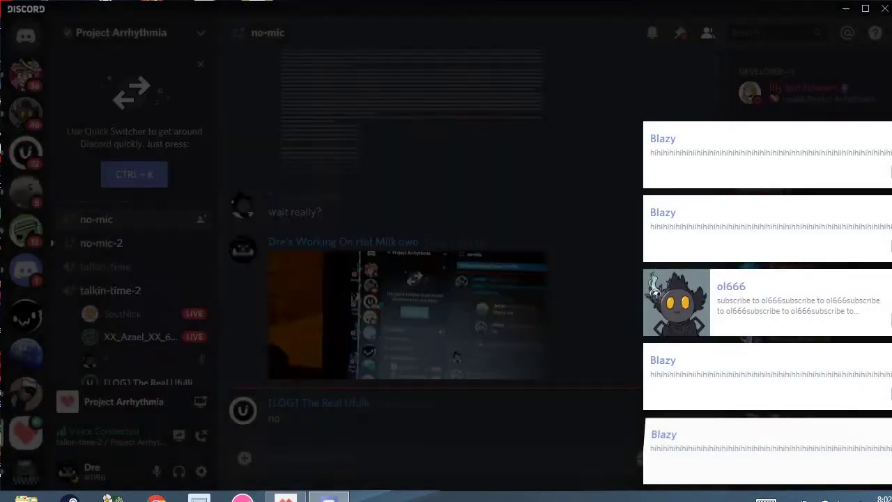
left_click(408, 315)
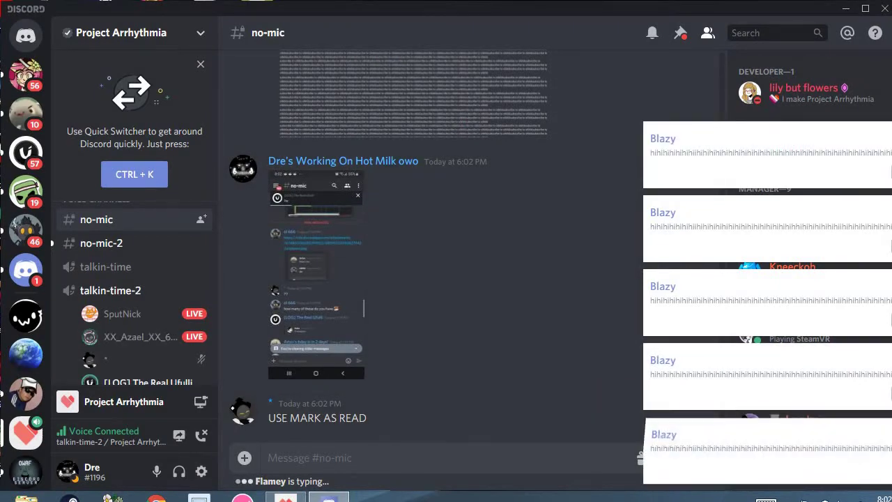
left_click(26, 271)
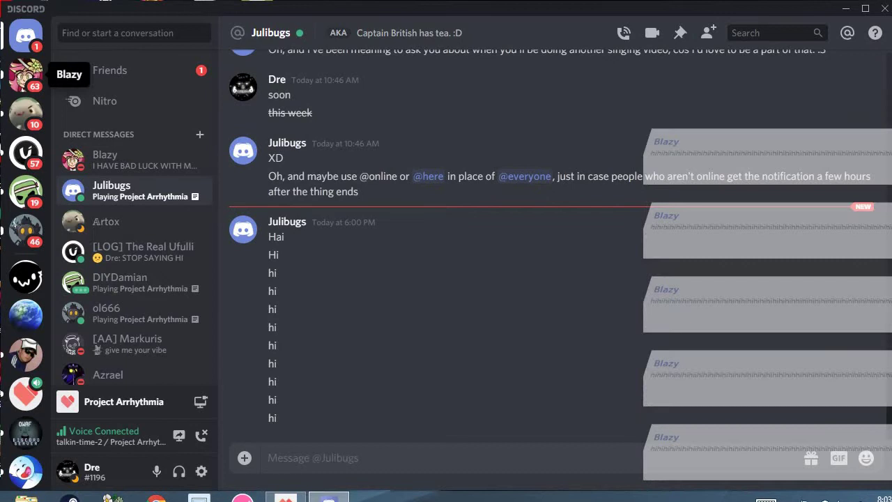
left_click(25, 73)
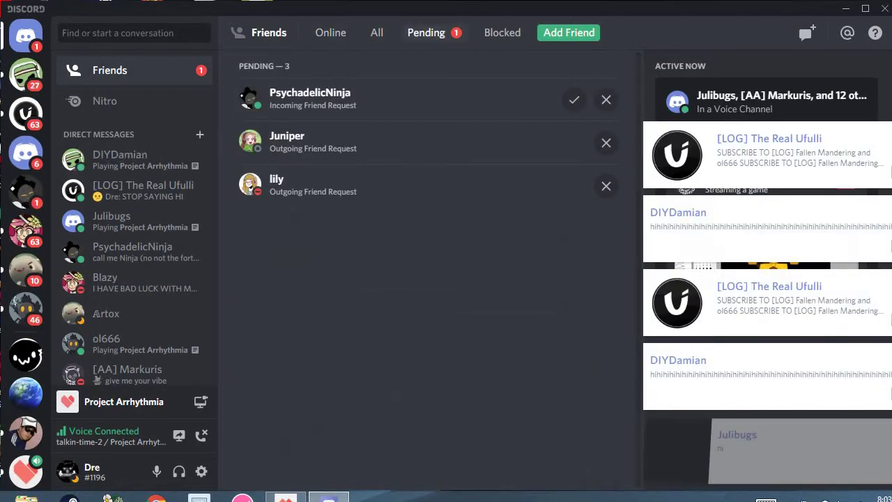
left_click(573, 100)
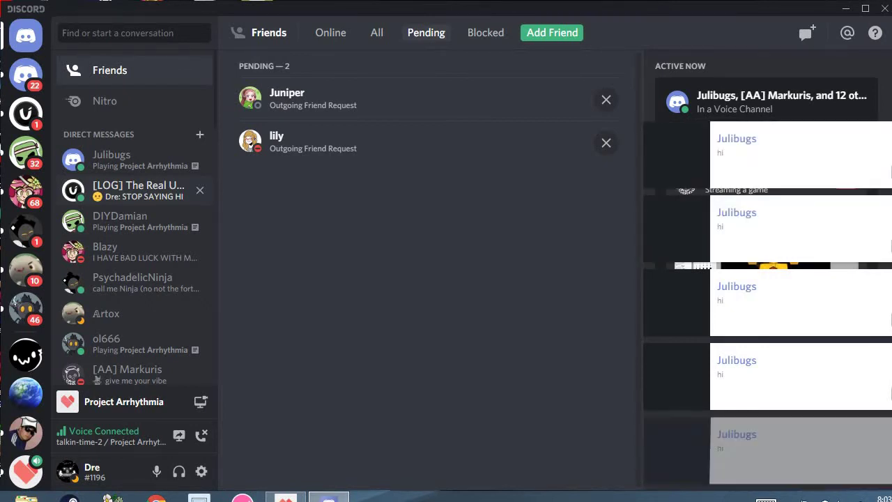
left_click(330, 32)
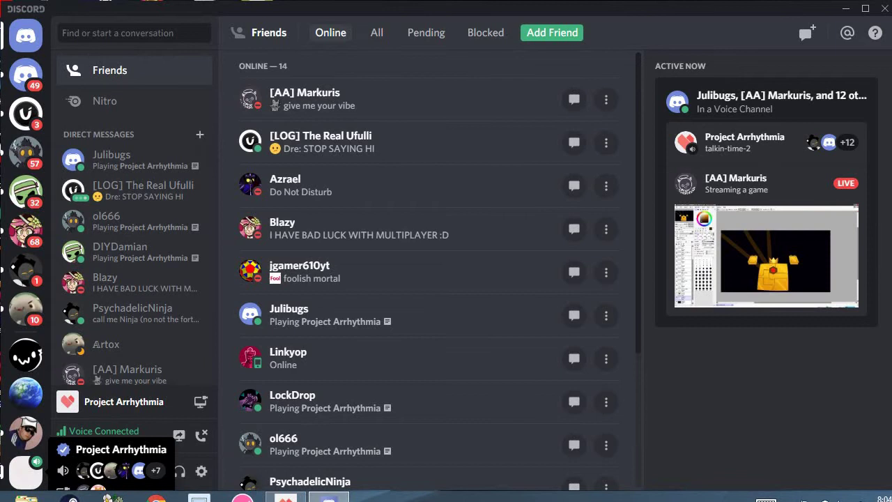
Step: Check the Project Arrhythmia #no-mic channel, then open the Artox DM from Home
left_click(26, 473)
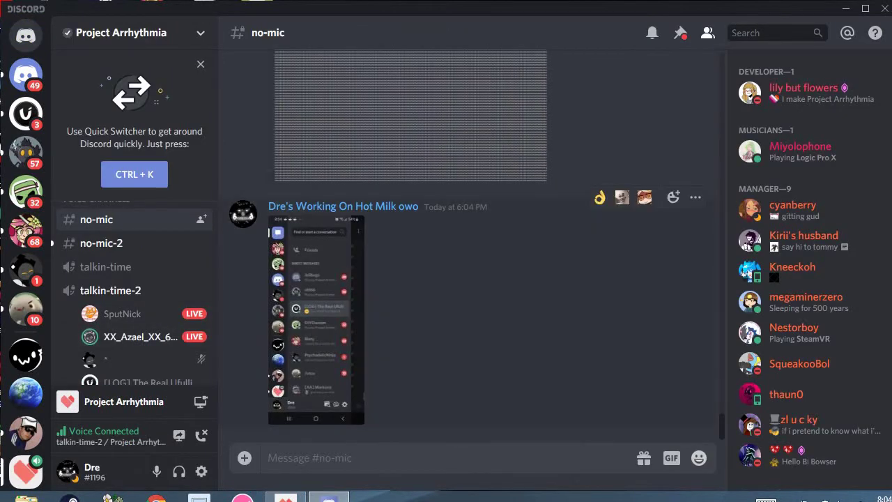
scroll(132, 311, "down", 5)
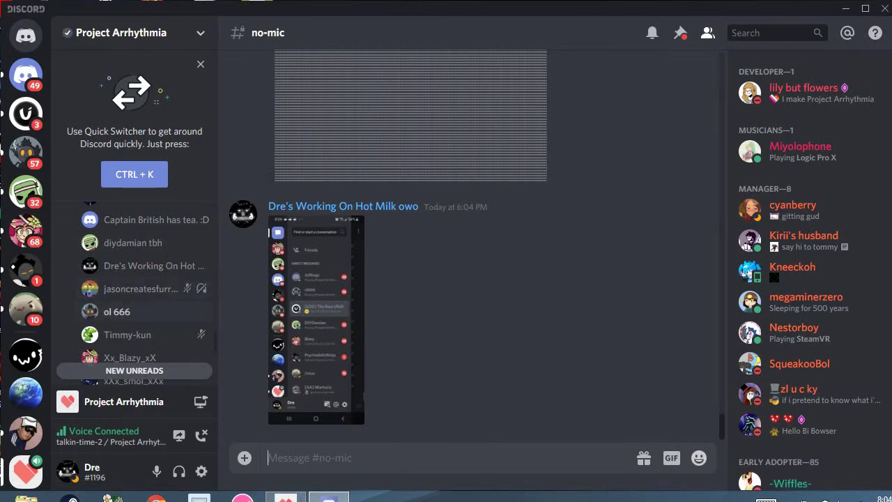
scroll(187, 288, "up", 5)
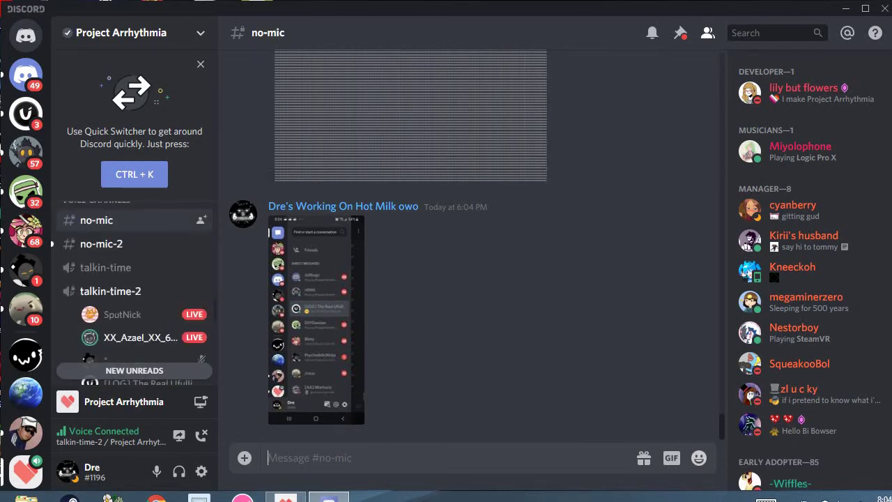
left_click(26, 36)
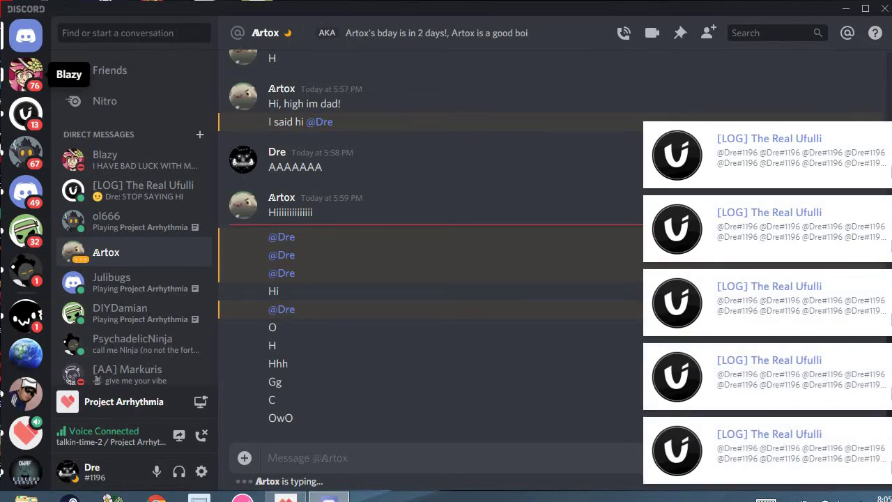
left_click(26, 74)
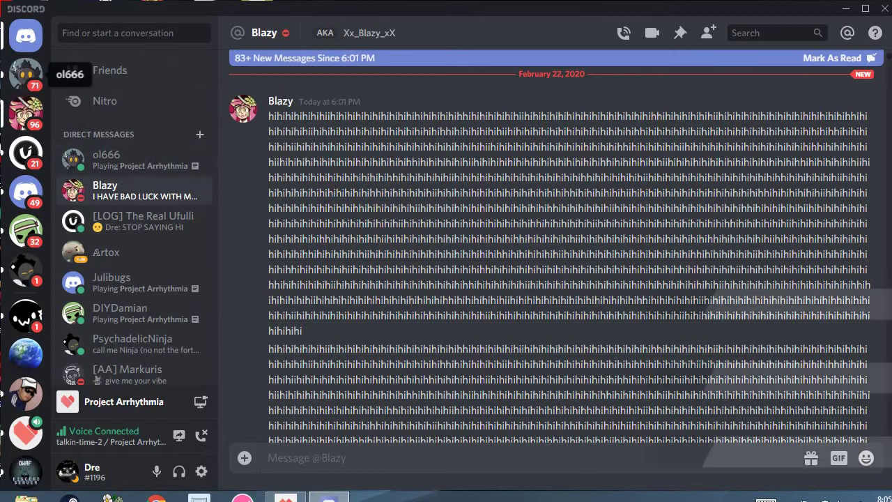
left_click(26, 70)
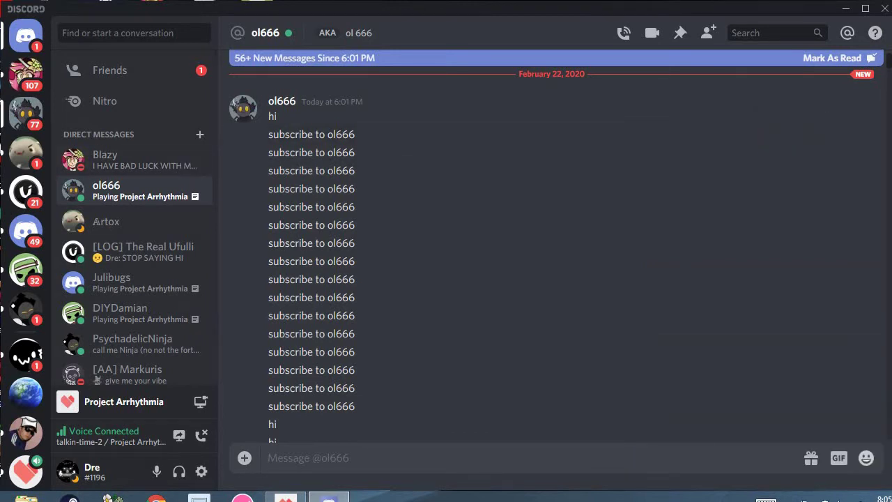
left_click(110, 70)
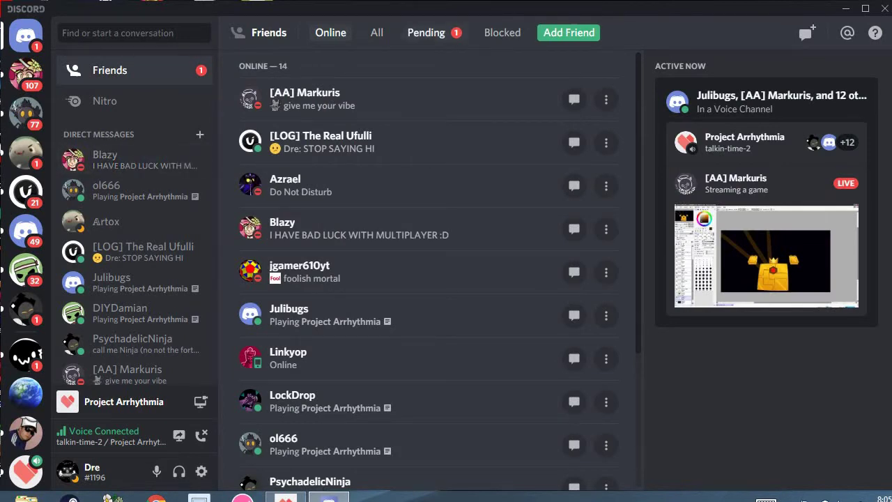
left_click(425, 33)
left_click(573, 99)
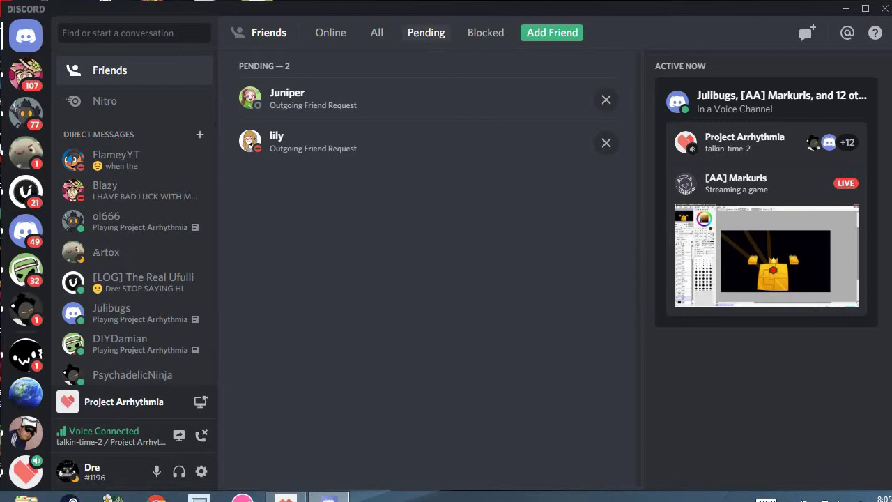
Step: Pass through #no-mic and open #chat on Dre's EPIC Server of OwOs
left_click(26, 472)
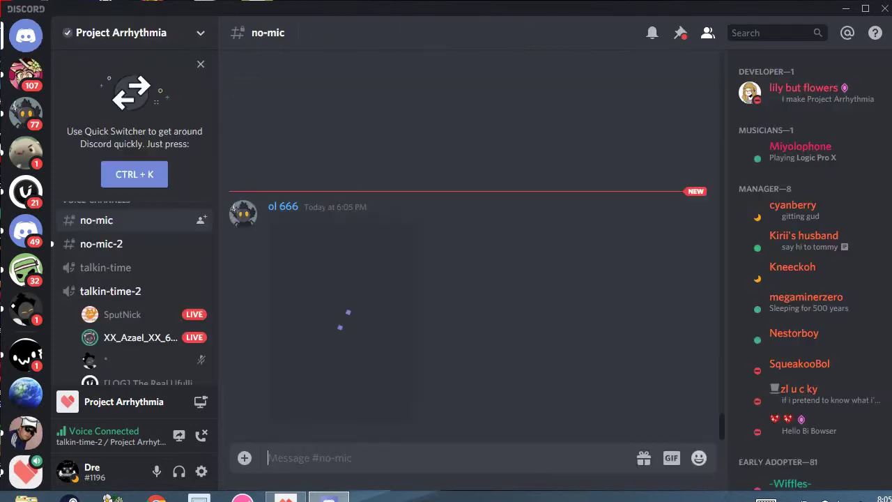
left_click(26, 355)
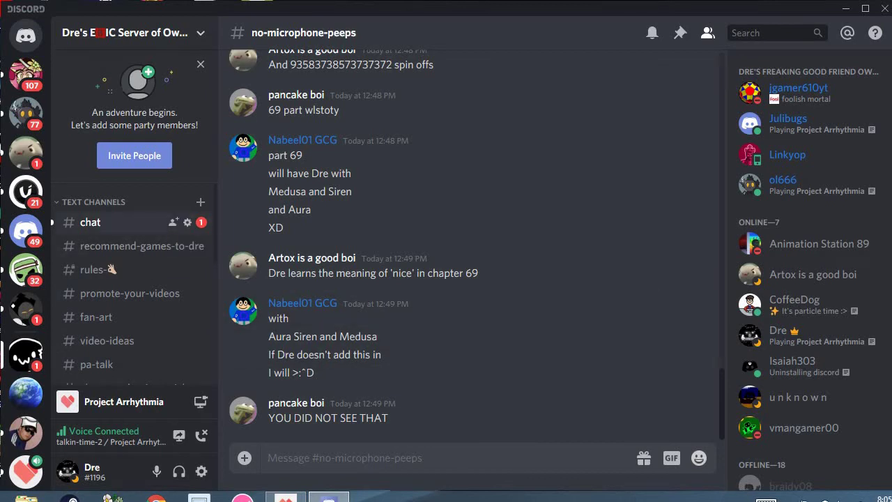
left_click(104, 222)
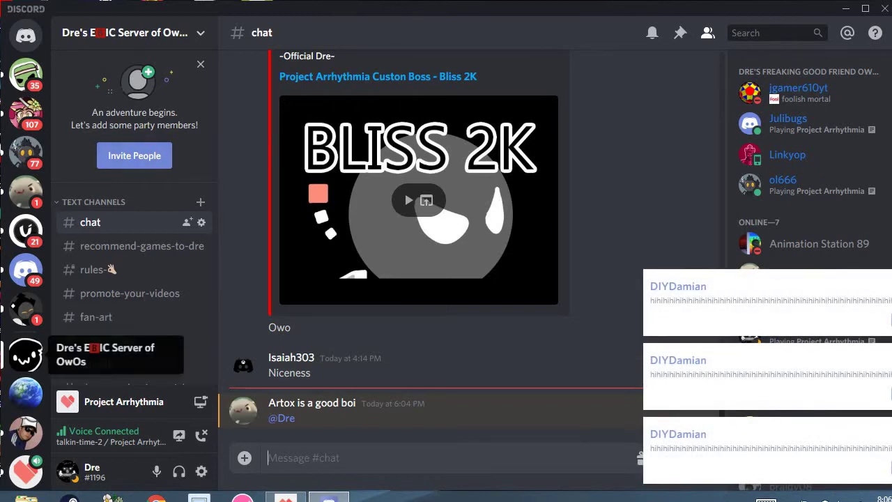
Step: React to ol 666's image in #no-mic, then return to Friends Pending
left_click(26, 473)
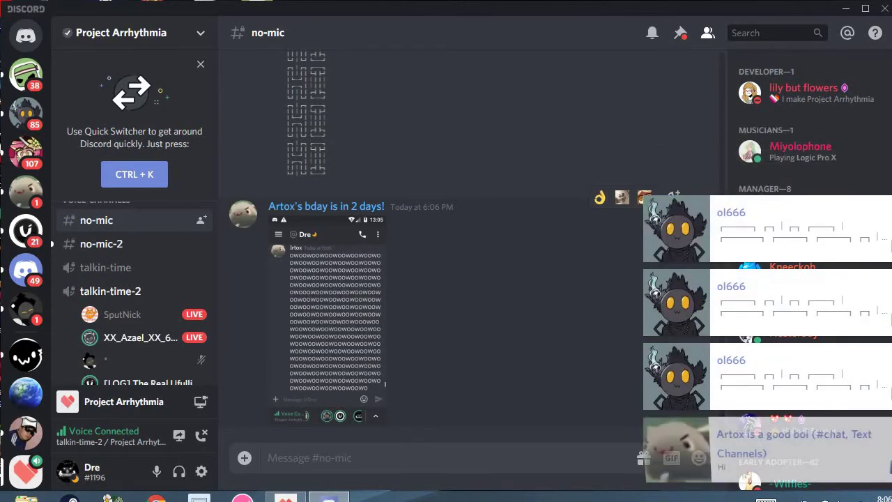
scroll(133, 293, "down", 1)
scroll(132, 293, "down", 3)
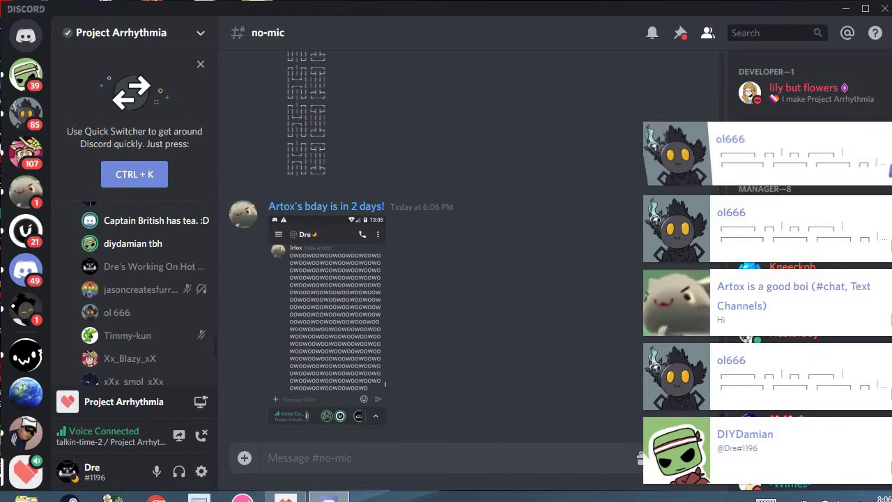
scroll(132, 290, "down", 3)
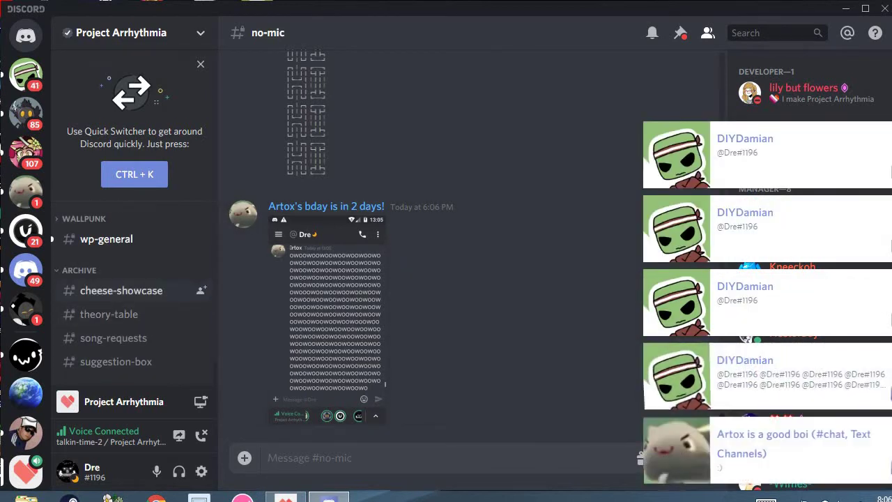
scroll(174, 279, "up", 3)
scroll(174, 279, "up", 2)
scroll(174, 279, "up", 3)
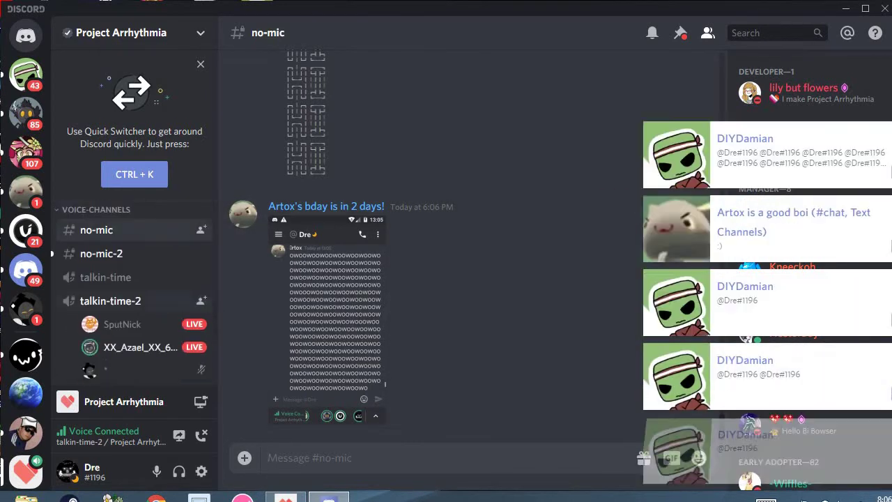
scroll(133, 279, "down", 3)
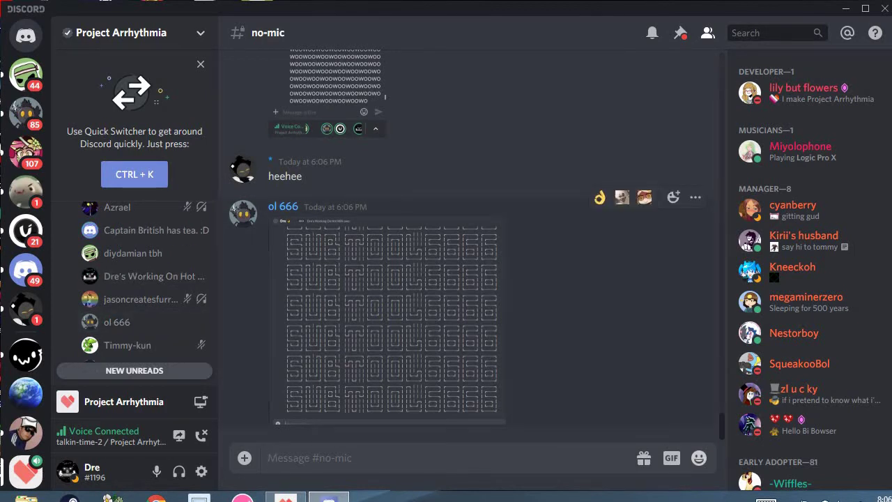
left_click(622, 197)
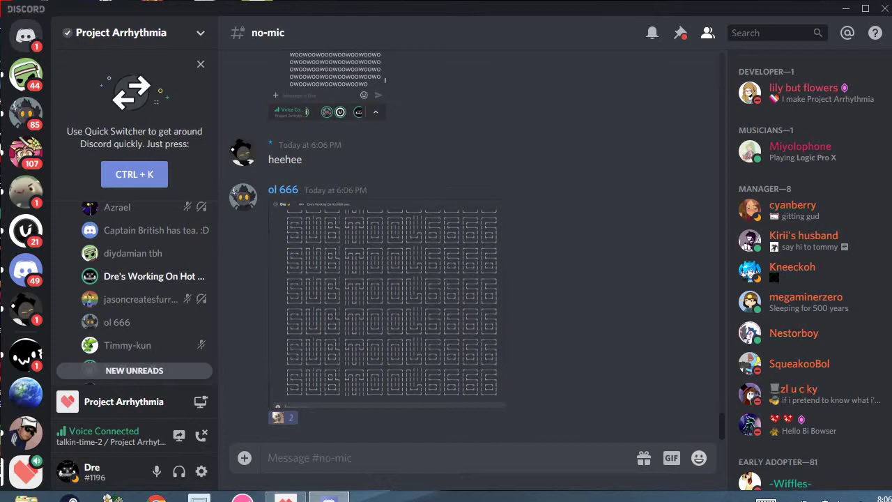
left_click(25, 36)
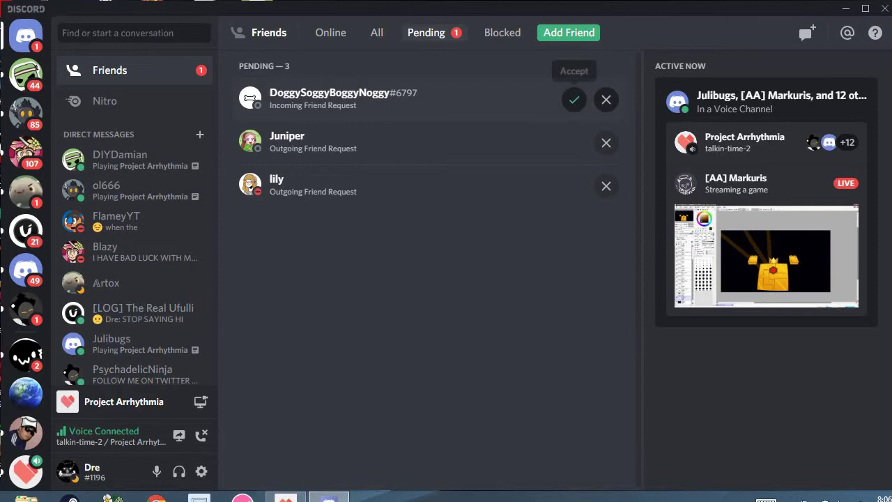
left_click(574, 99)
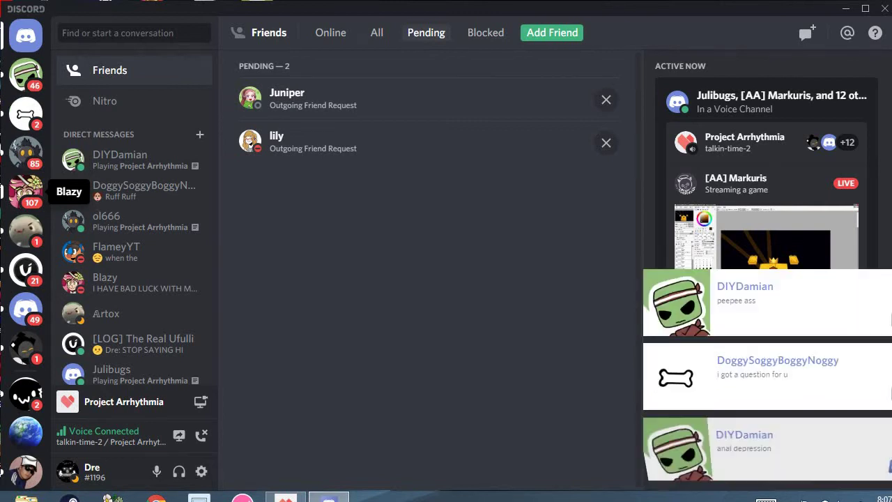
left_click(26, 72)
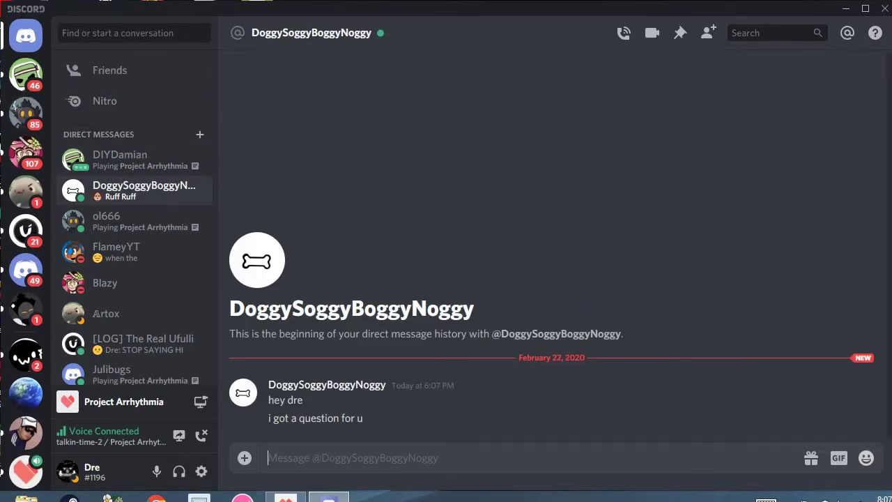
type("w")
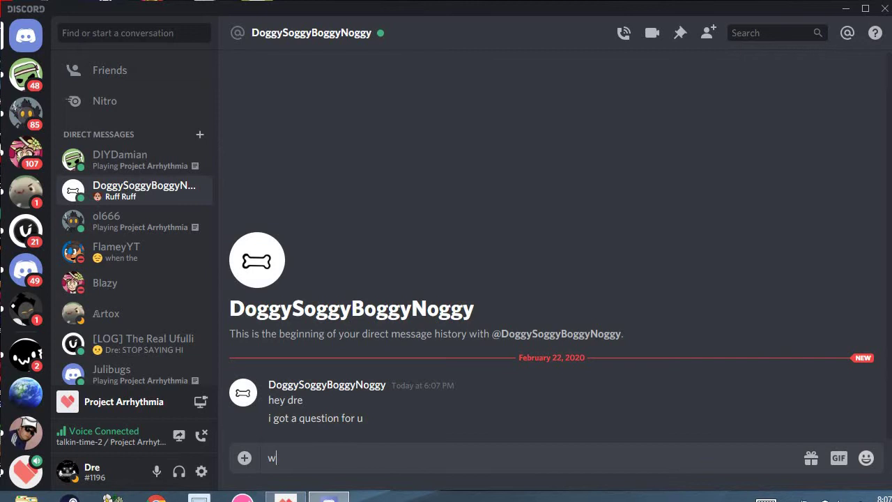
type("hat")
key("Return")
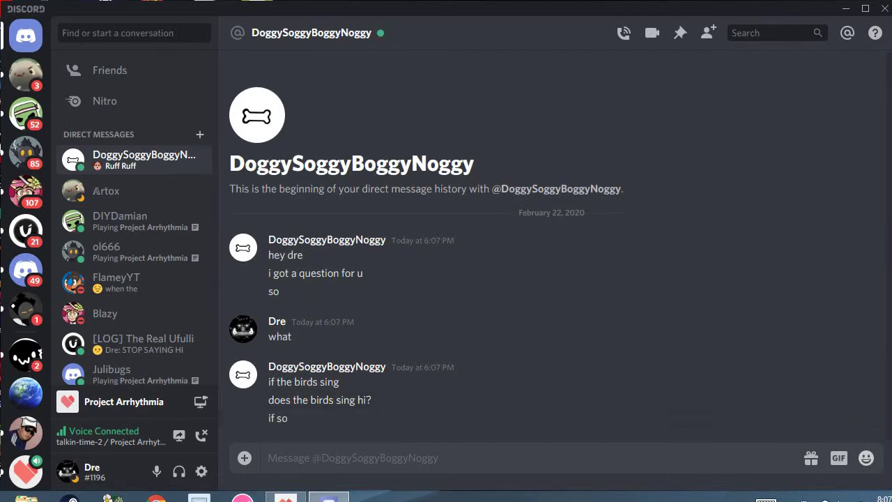
left_click(106, 191)
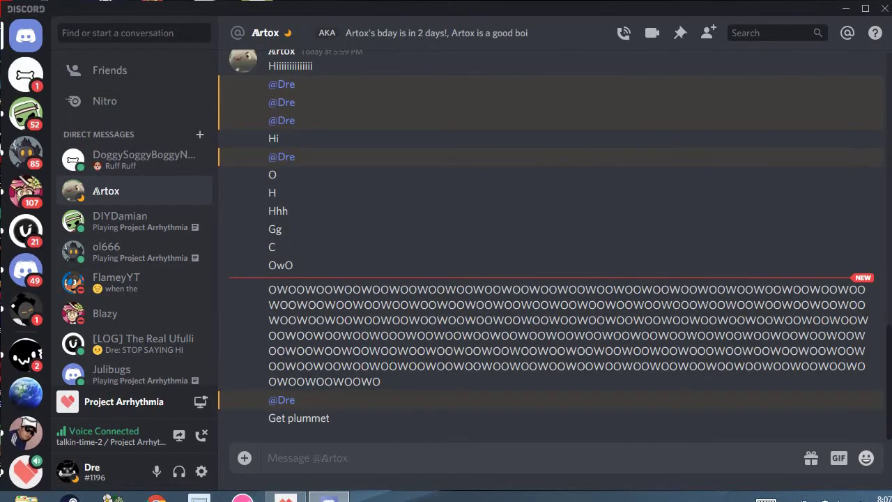
left_click(25, 74)
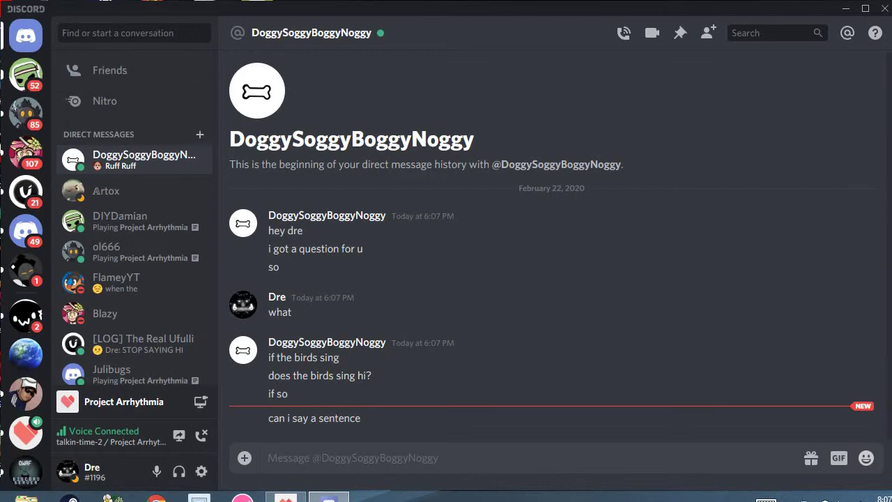
left_click(26, 316)
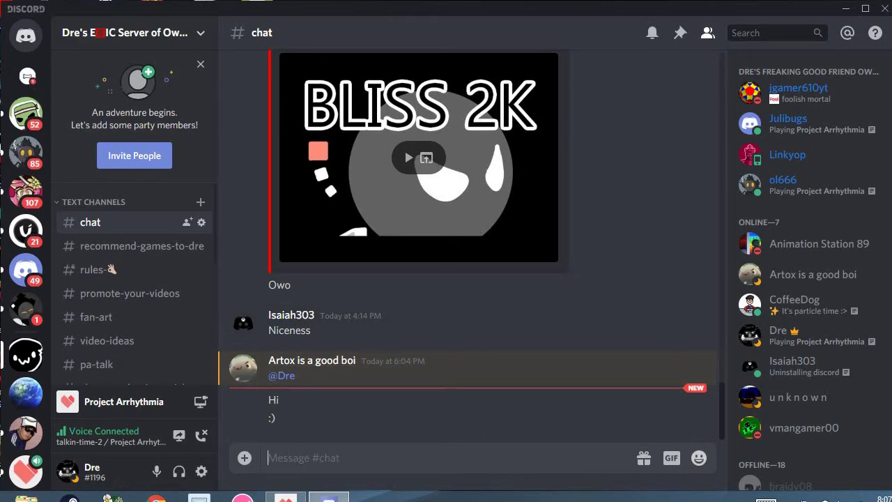
scroll(134, 283, "down", 2)
scroll(134, 283, "down", 2)
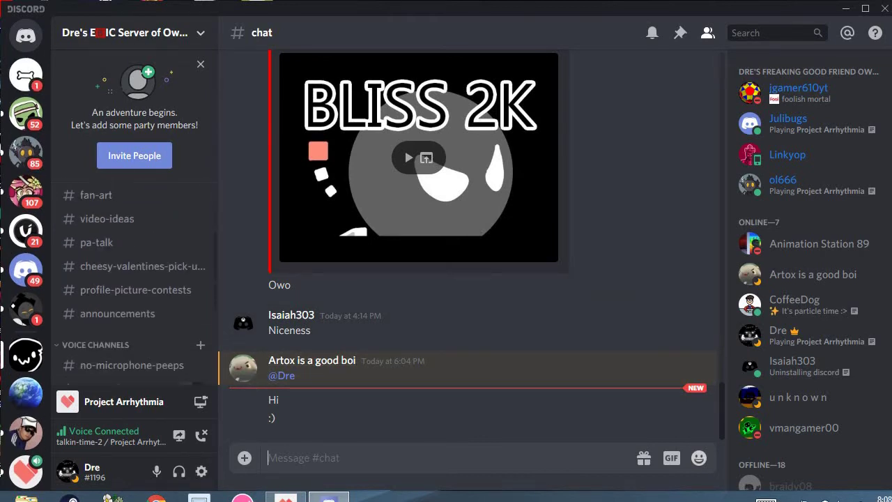
left_click(26, 75)
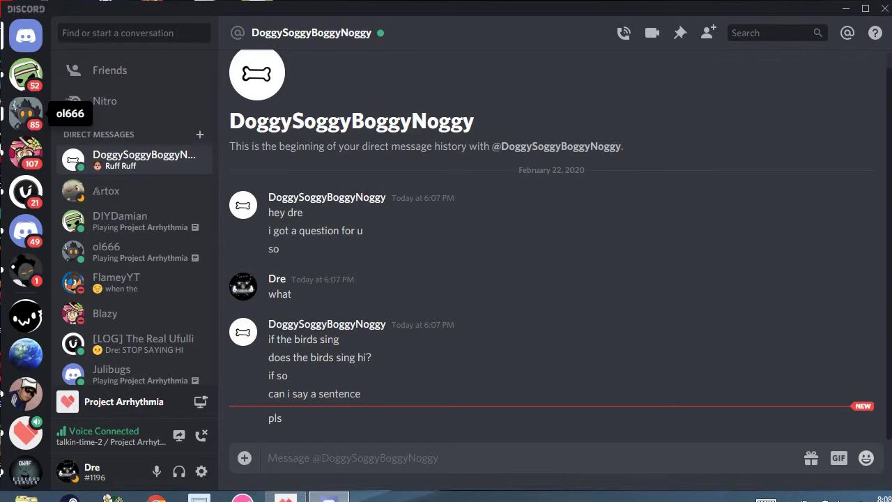
left_click(26, 112)
scroll(557, 209, "down", 10)
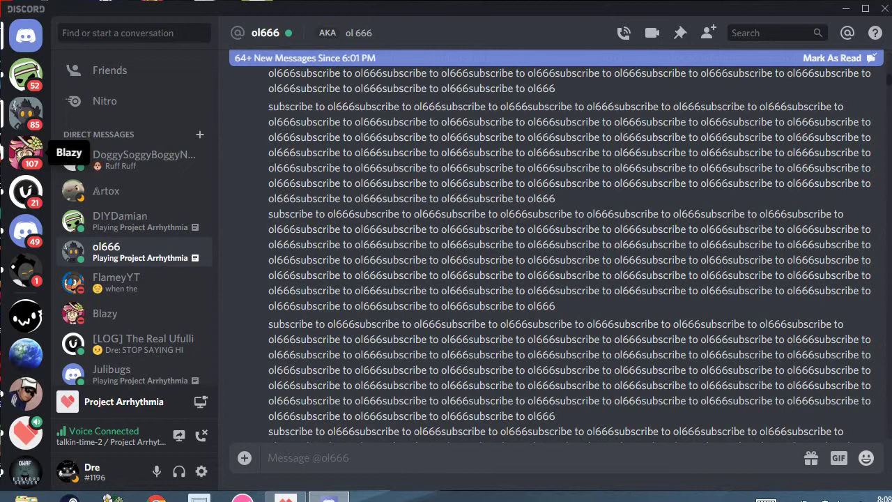
left_click(26, 152)
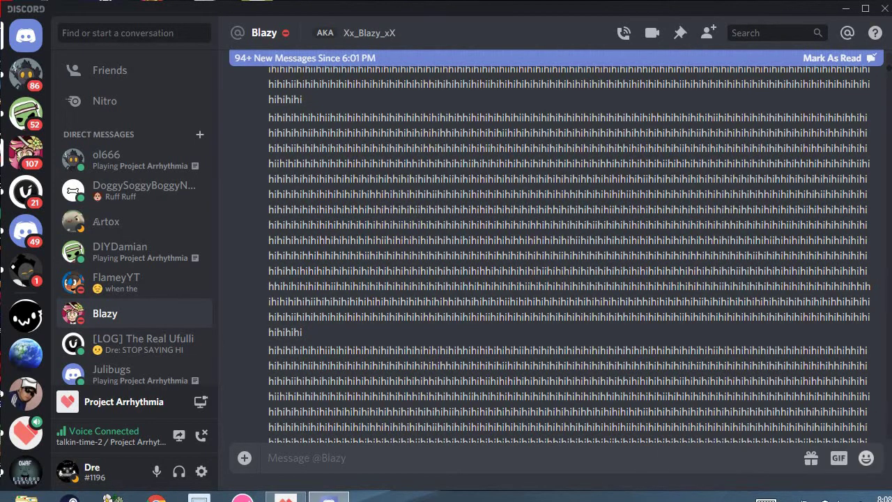
left_click(106, 159)
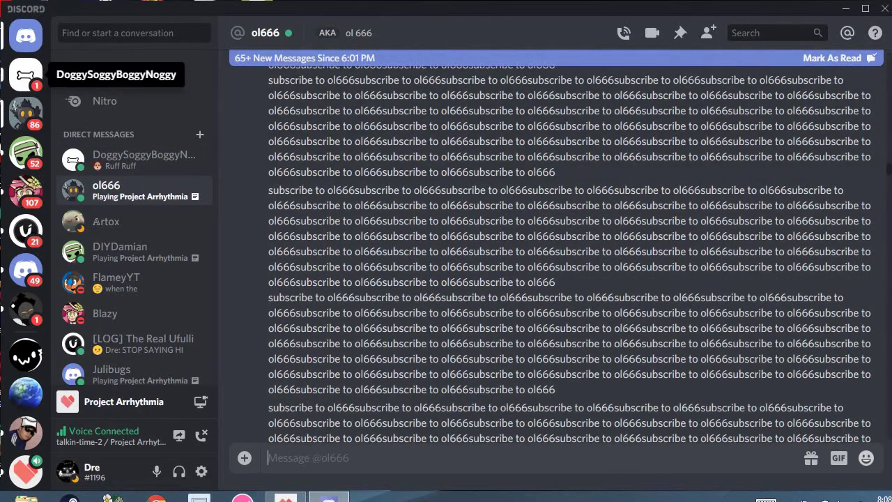
left_click(25, 74)
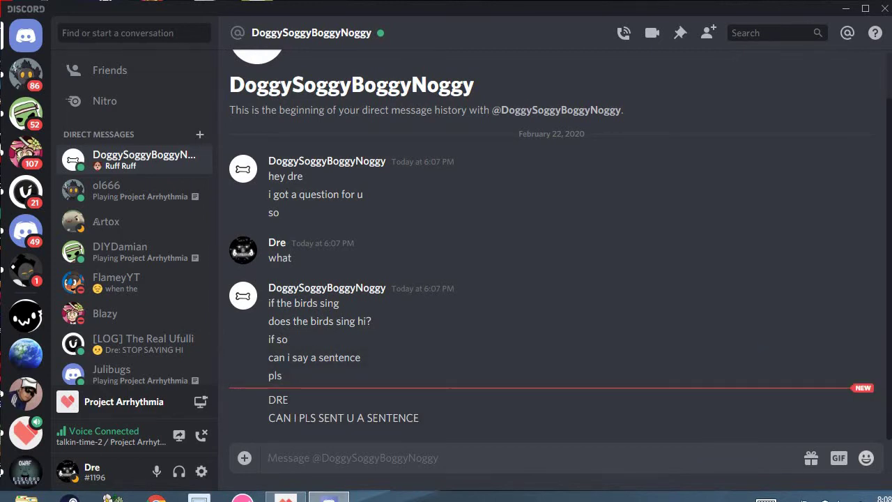
type("whatever")
key("Return")
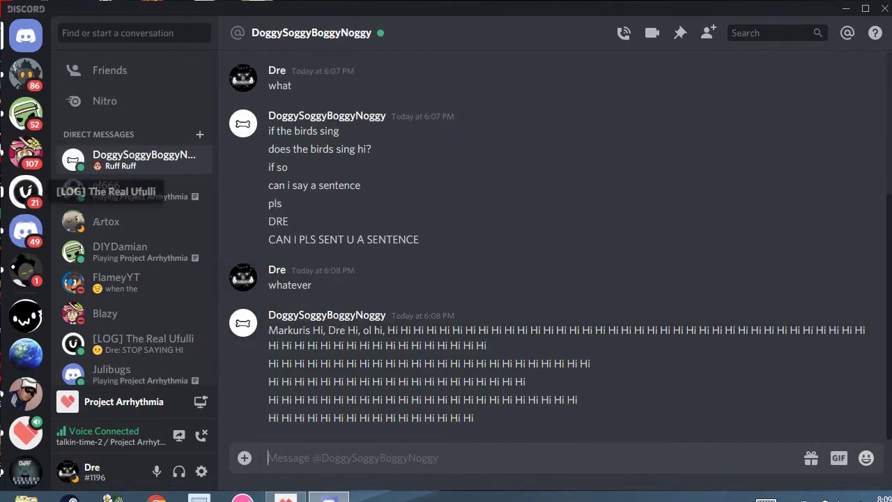
left_click(25, 270)
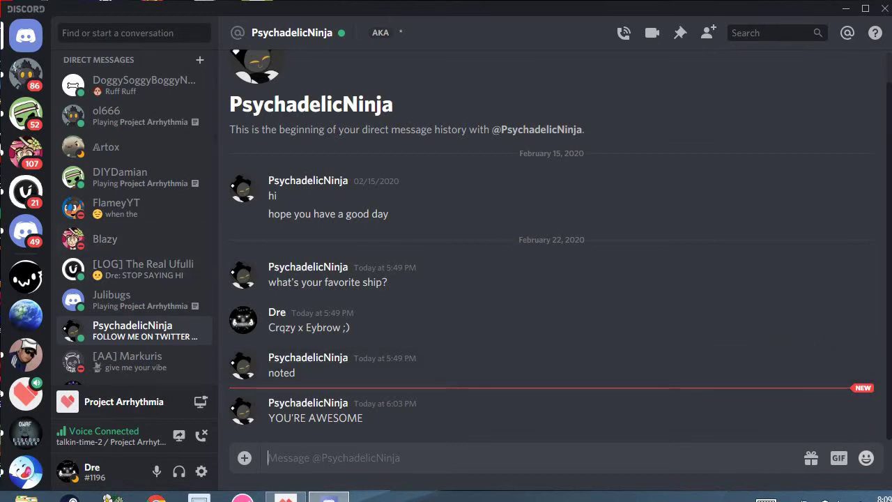
Step: Browse the mention spam from [LOG] The Real Ufulli
left_click(26, 191)
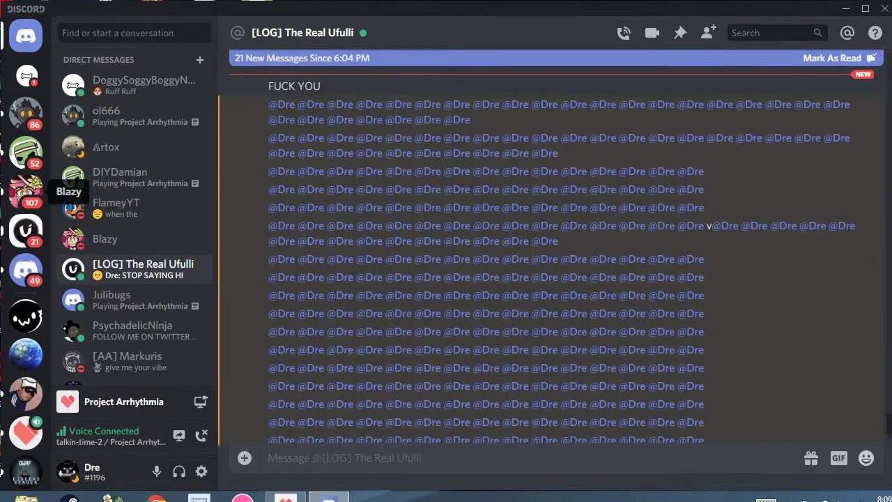
mouse_move(344, 120)
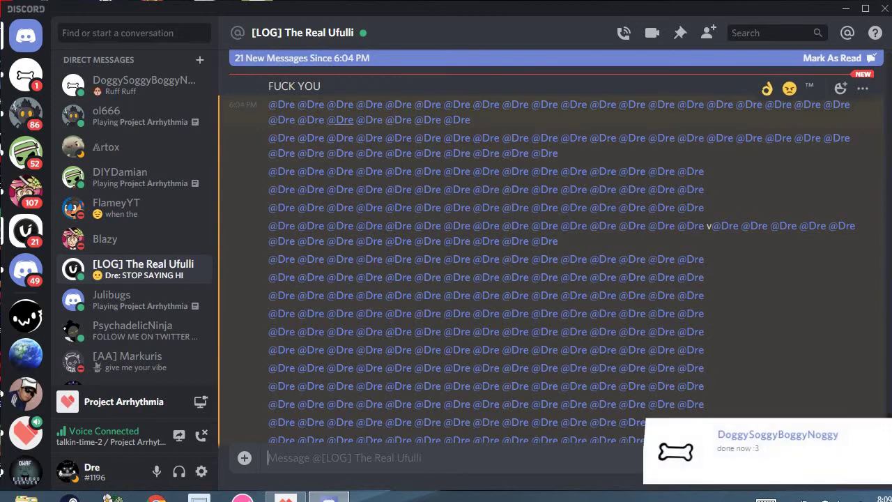
scroll(373, 132, "down", 2)
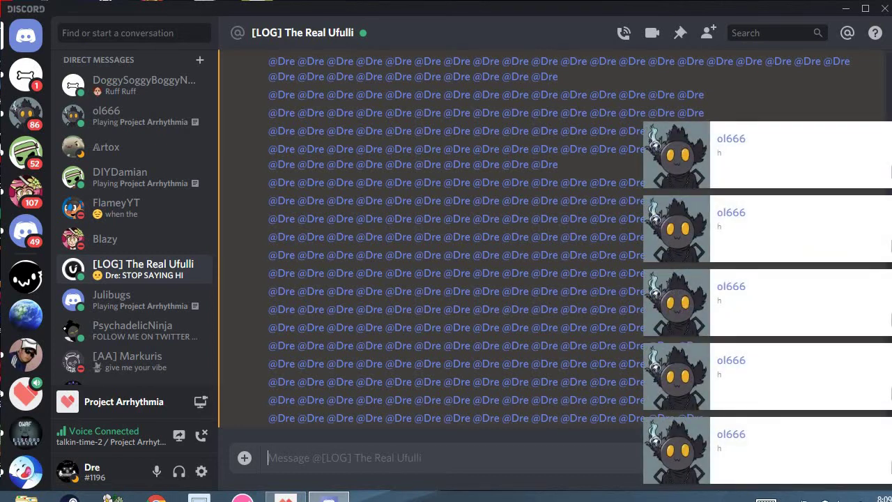
Step: Switch to Blazy's spam-filled direct messages
left_click(104, 238)
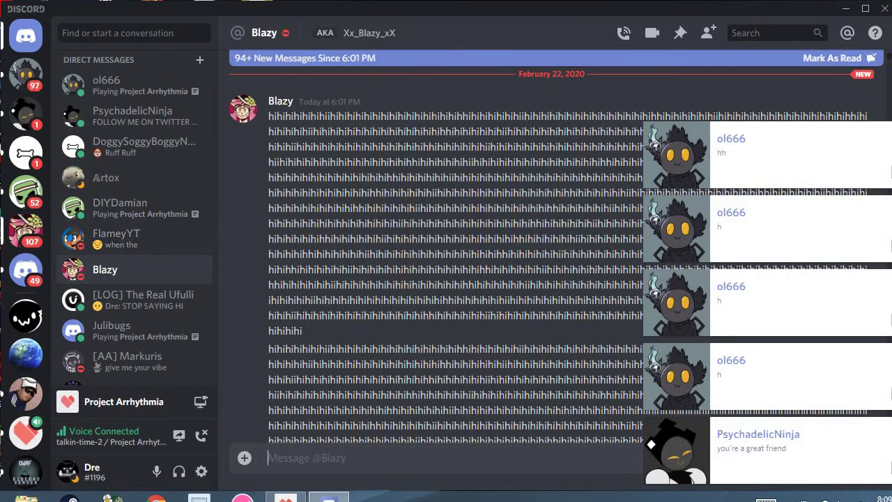
left_click(767, 377)
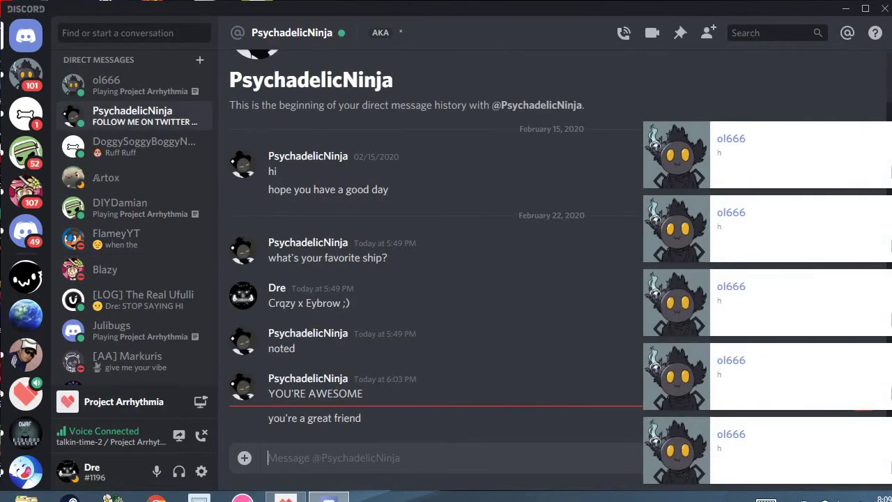
type("th")
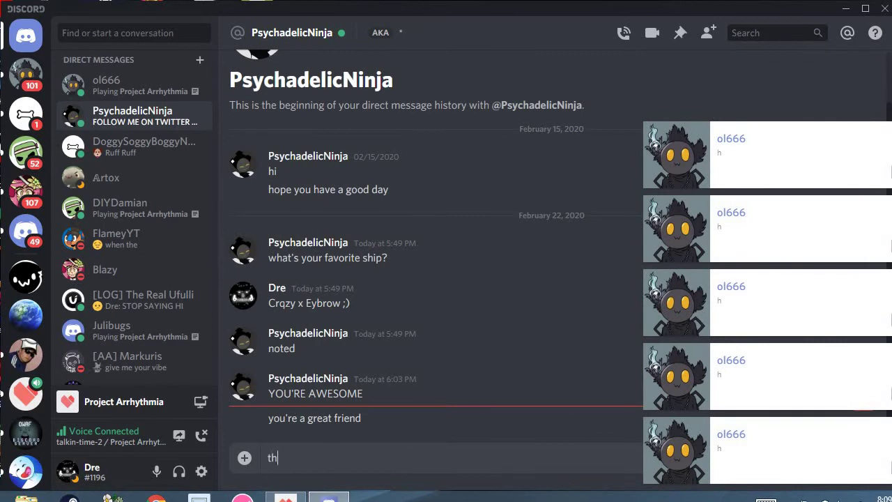
type("x")
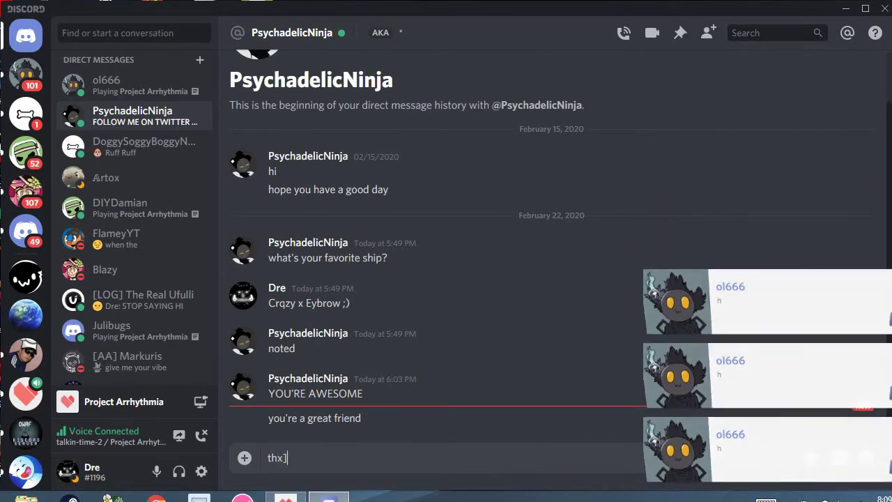
key("Return")
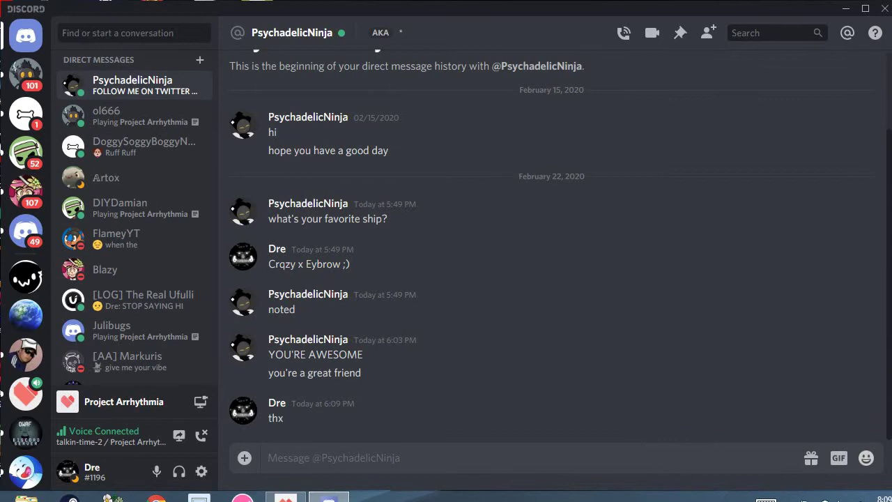
type("now h")
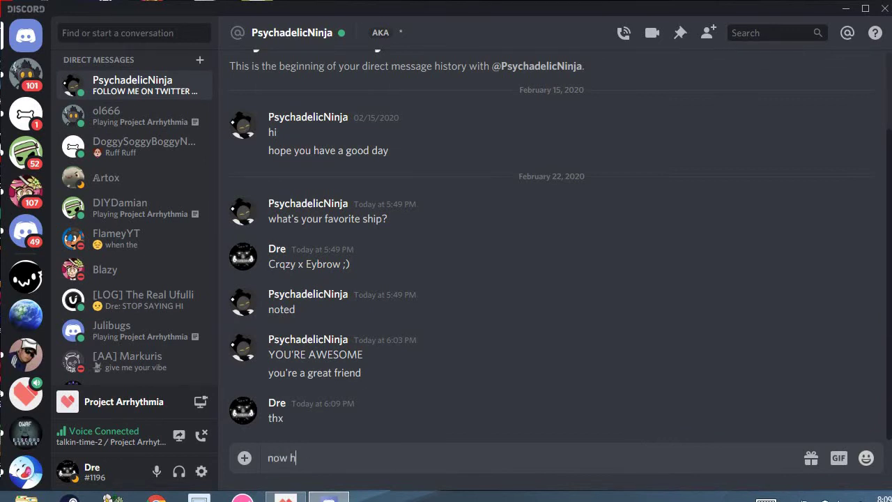
type("eck off")
key("Return")
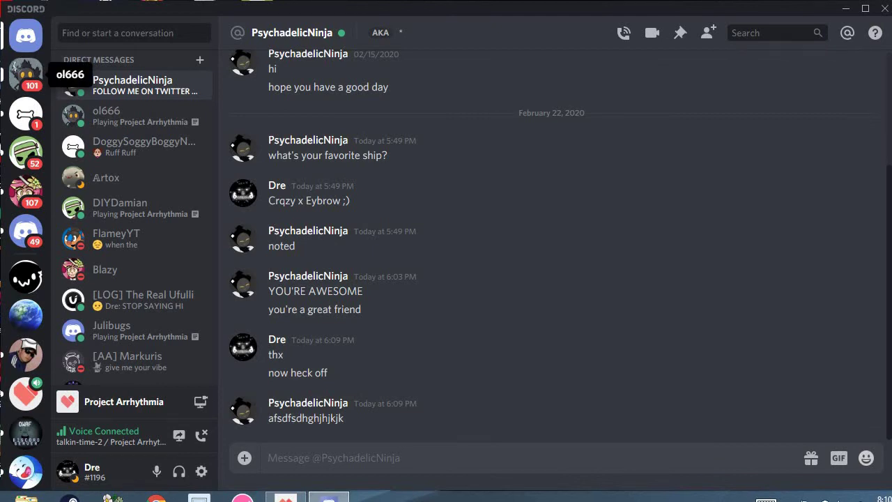
left_click(25, 72)
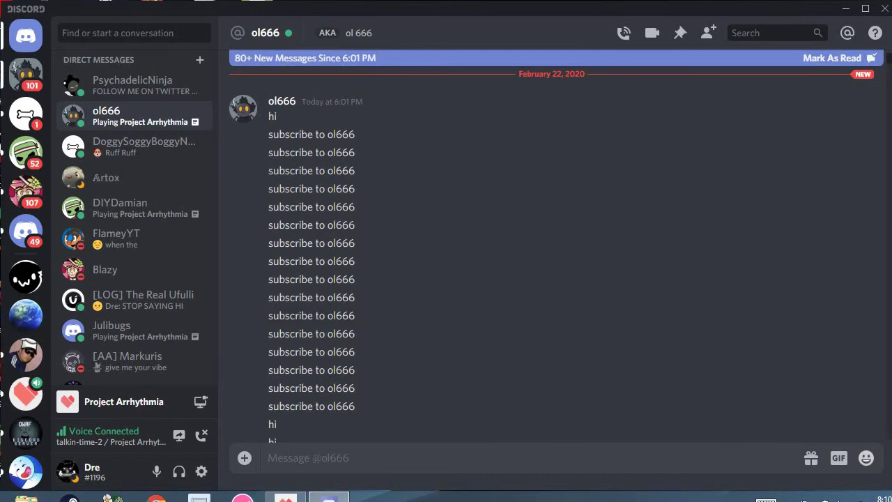
scroll(558, 251, "down", 5)
scroll(557, 251, "down", 5)
scroll(557, 251, "down", 5)
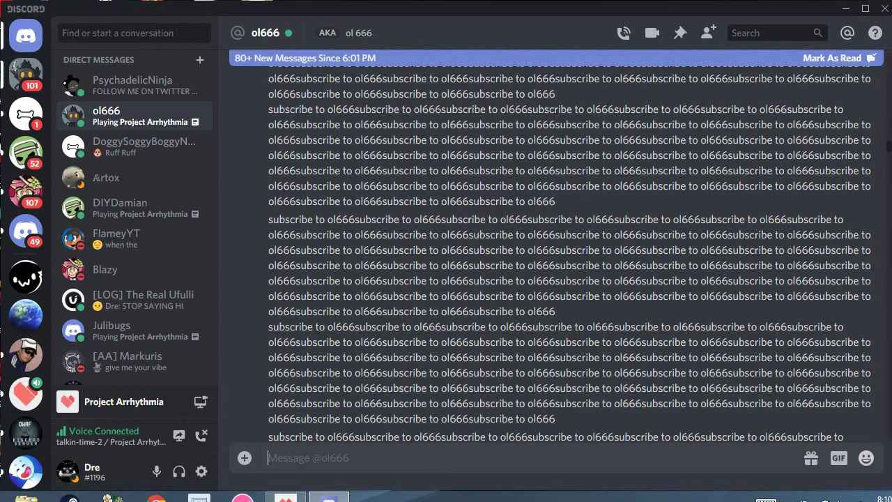
scroll(557, 251, "down", 1)
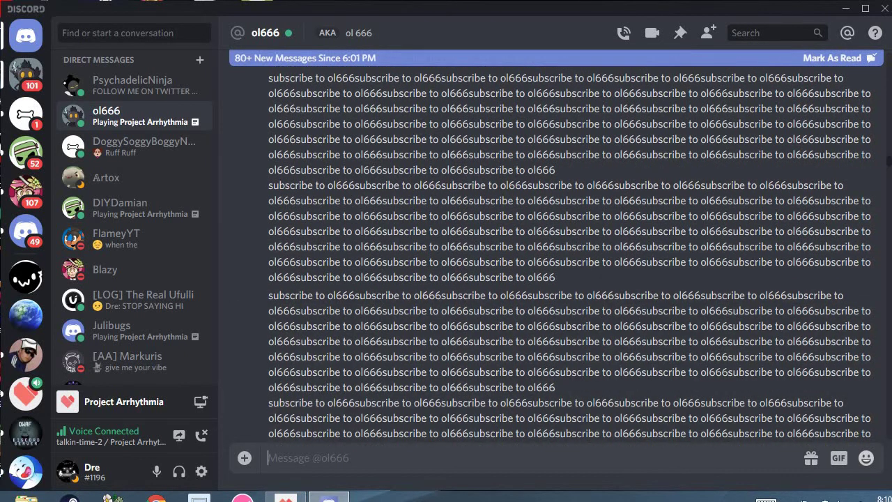
scroll(558, 250, "down", 5)
scroll(558, 251, "down", 5)
scroll(557, 251, "down", 5)
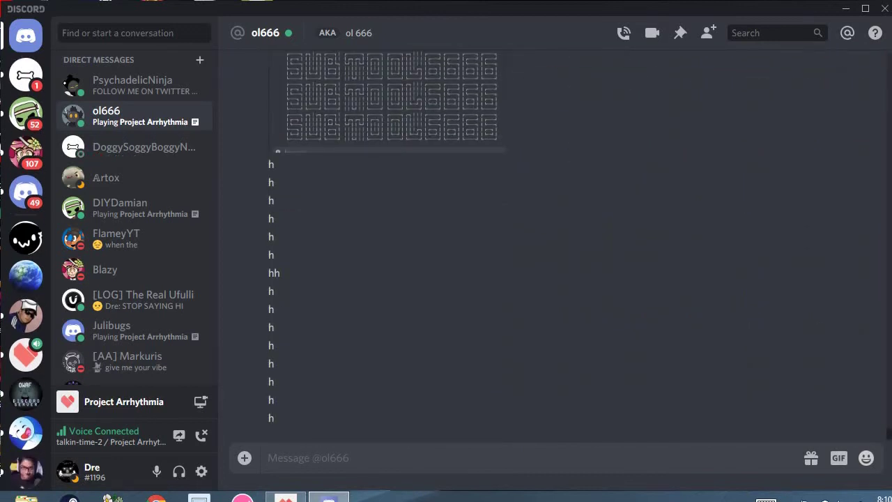
type("no")
type(" u")
key("Return")
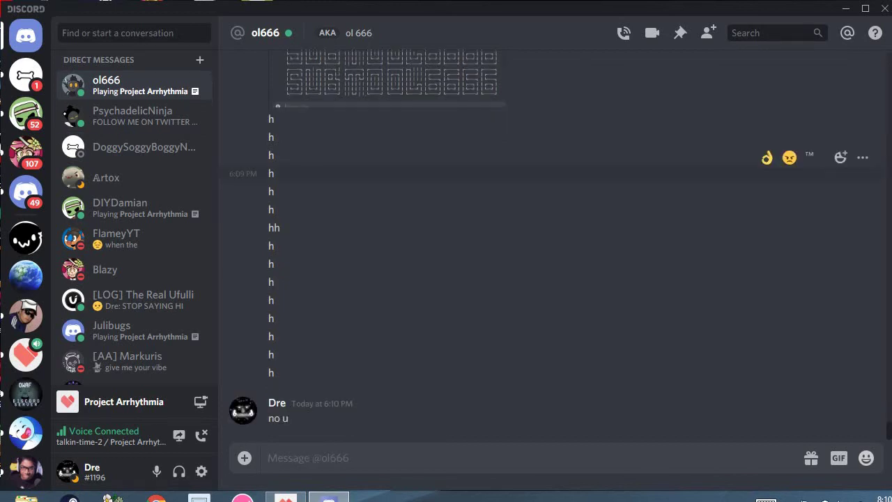
left_click(26, 75)
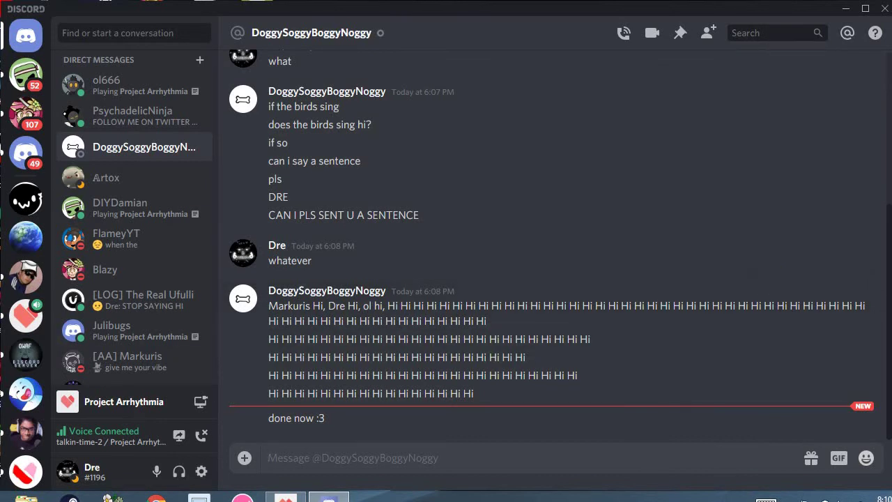
left_click(26, 152)
scroll(557, 251, "down", 1)
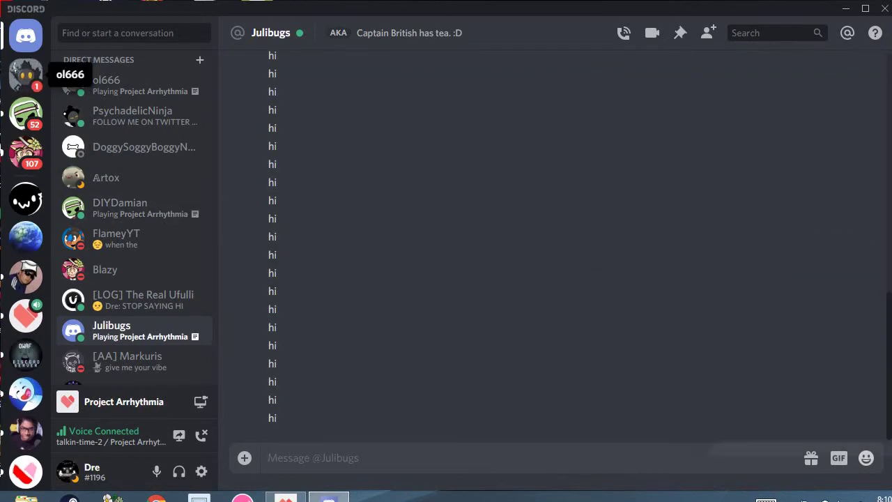
left_click(26, 73)
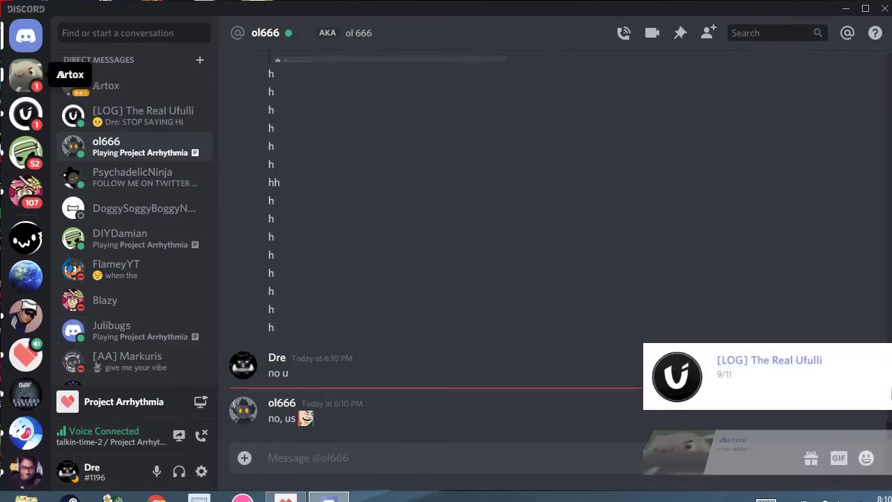
left_click(26, 73)
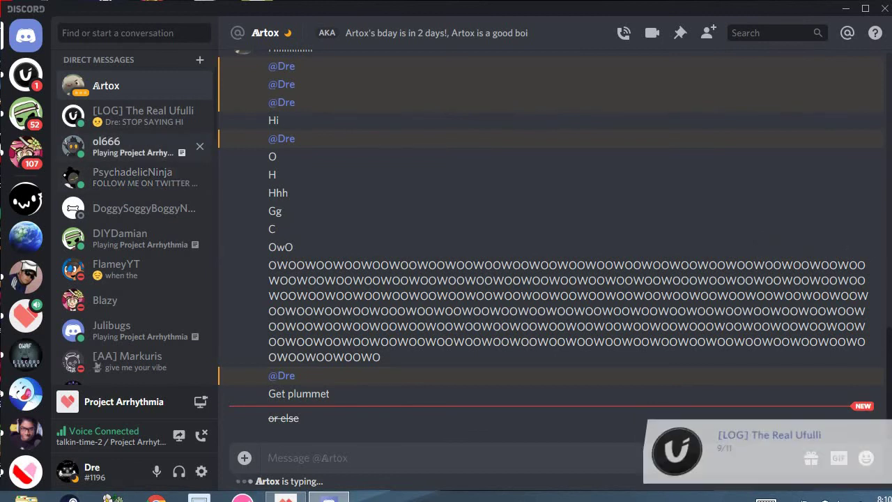
left_click(26, 73)
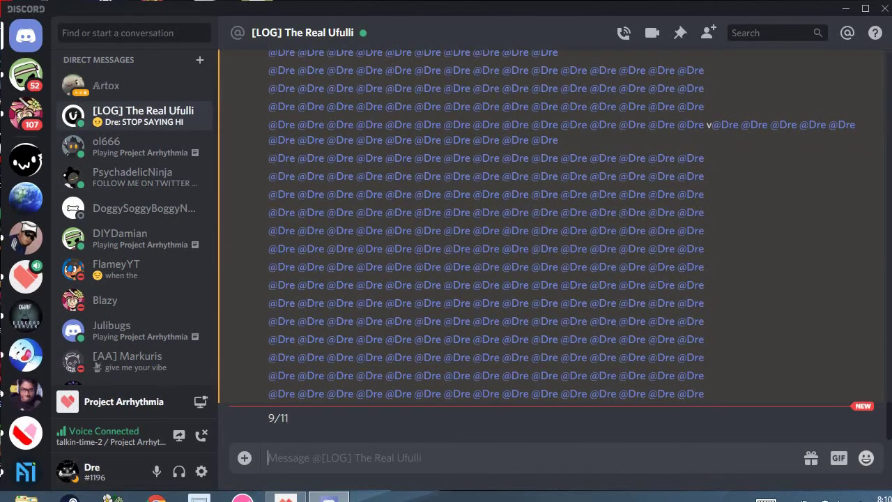
left_click(26, 74)
scroll(558, 244, "down", 5)
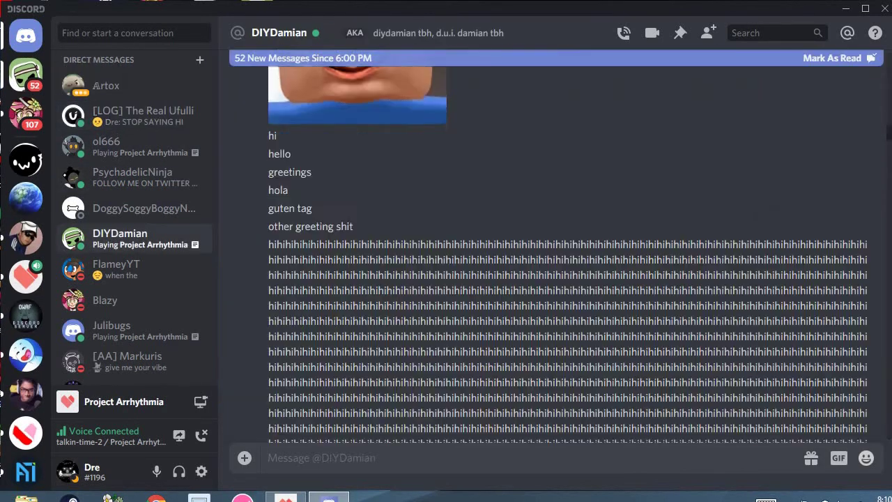
scroll(557, 244, "down", 5)
scroll(557, 244, "down", 5)
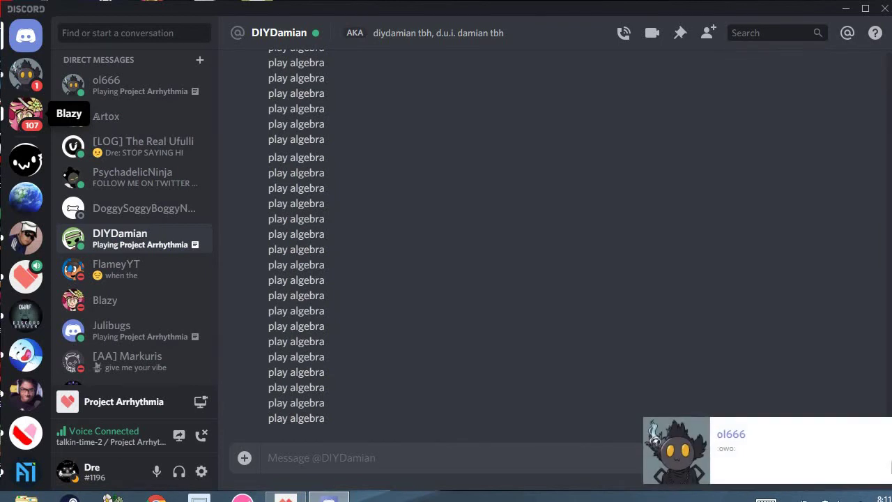
left_click(26, 113)
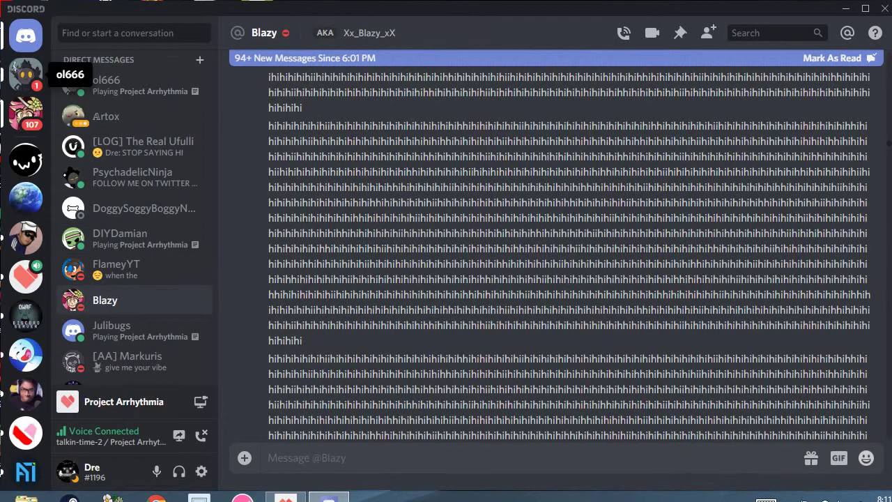
left_click(26, 75)
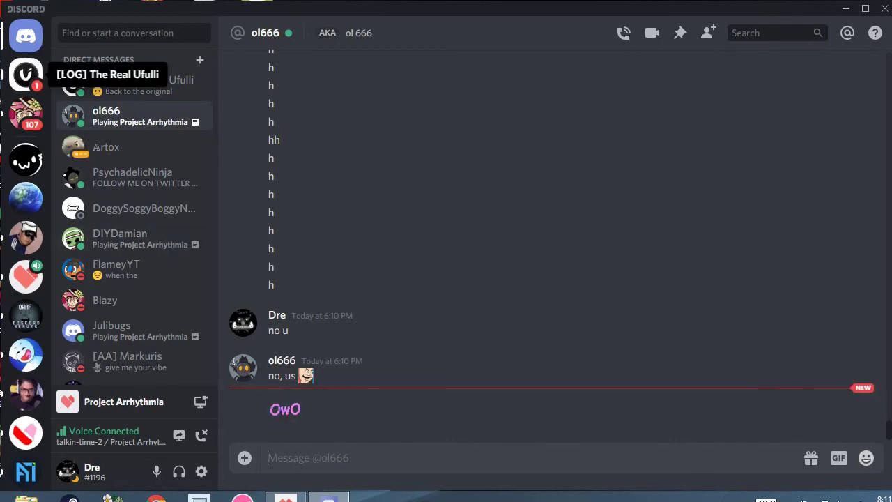
left_click(26, 75)
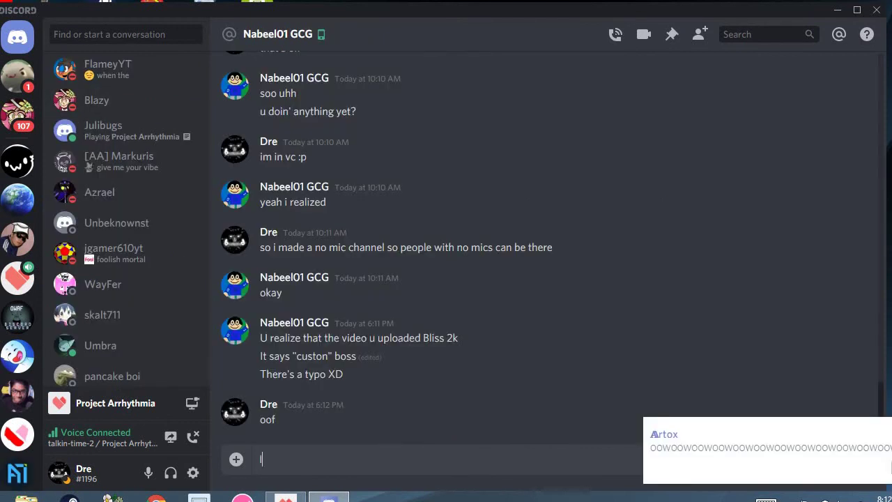
type("M IN THE MID")
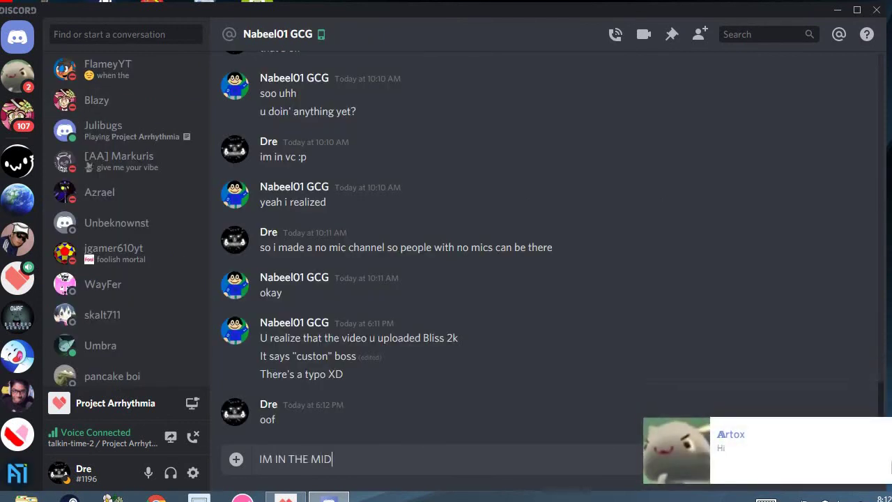
type("DLE OF PE")
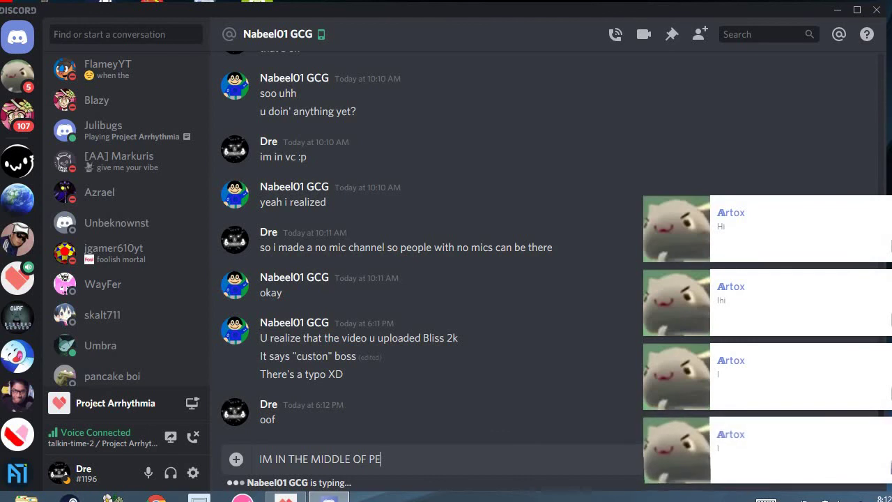
key("BackSpace")
key("BackSpace")
type("A CRISIS")
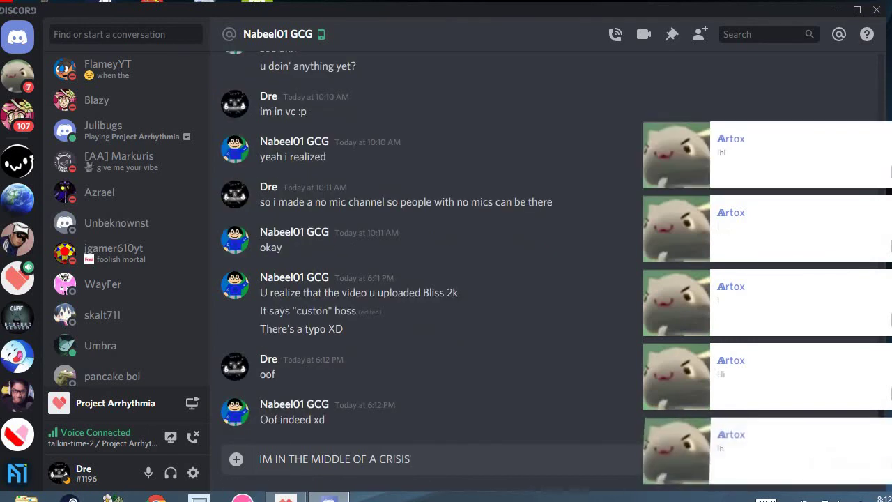
key("Return")
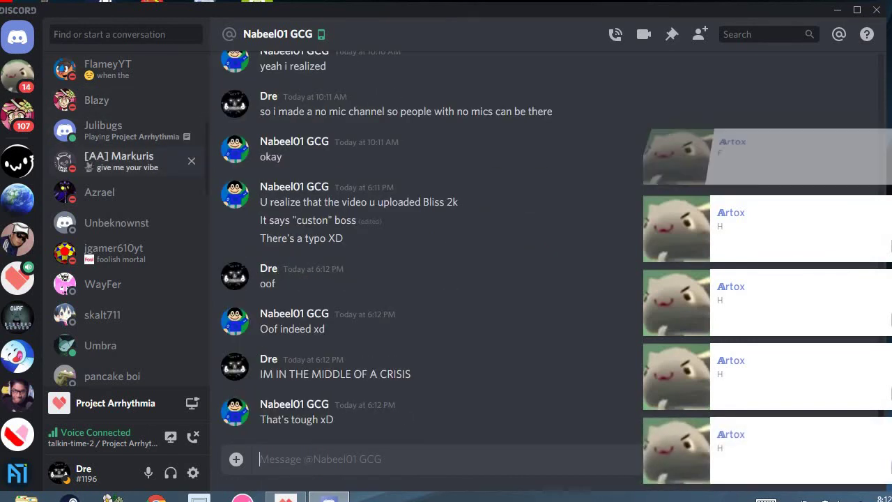